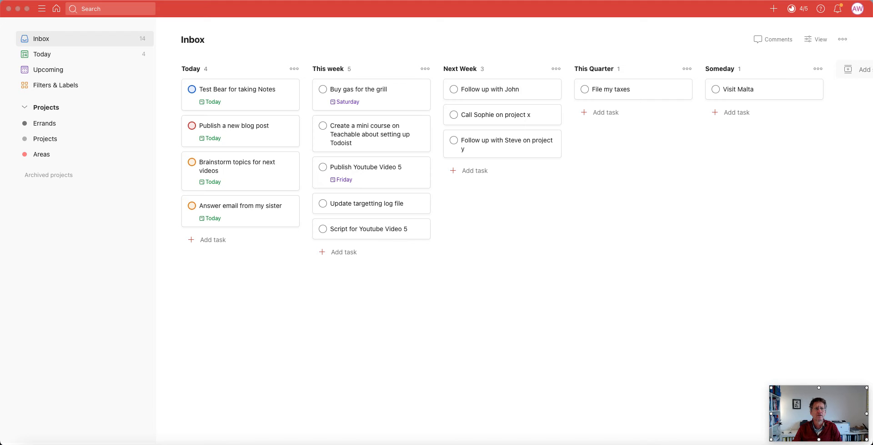
- Mark the "Publish a new blog post" task in the Today section as completed
key("super+Tab")
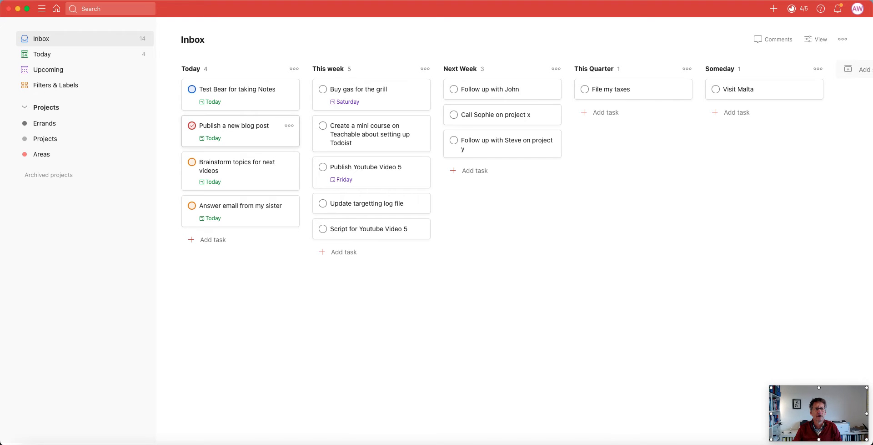
left_click(192, 125)
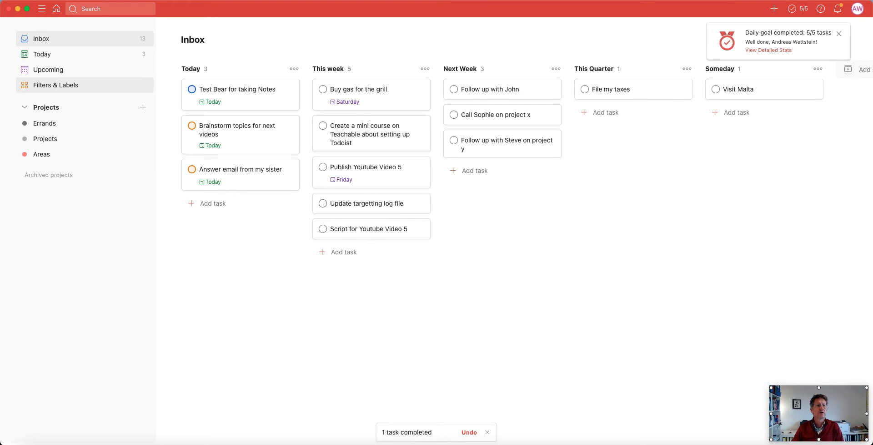
- Look over the existing filters and labels, and return to the Inbox board
left_click(69, 85)
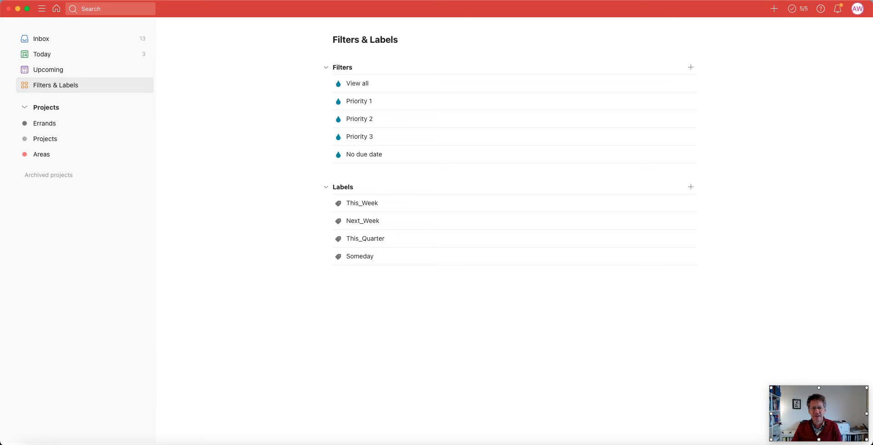
left_click(41, 38)
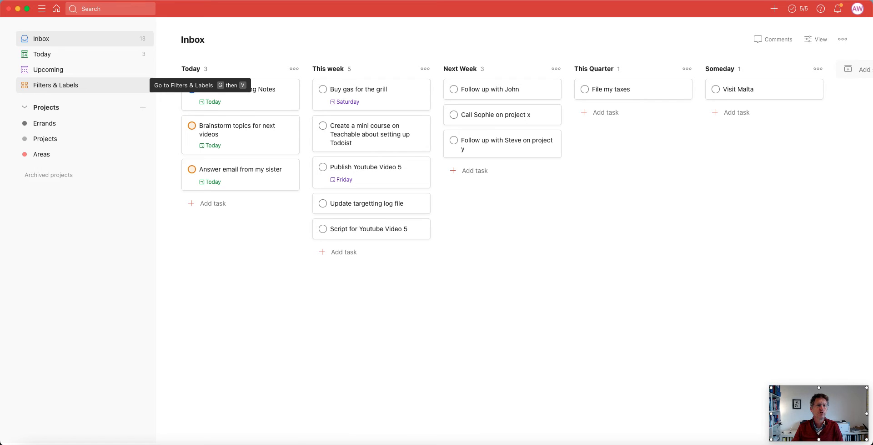
left_click(68, 85)
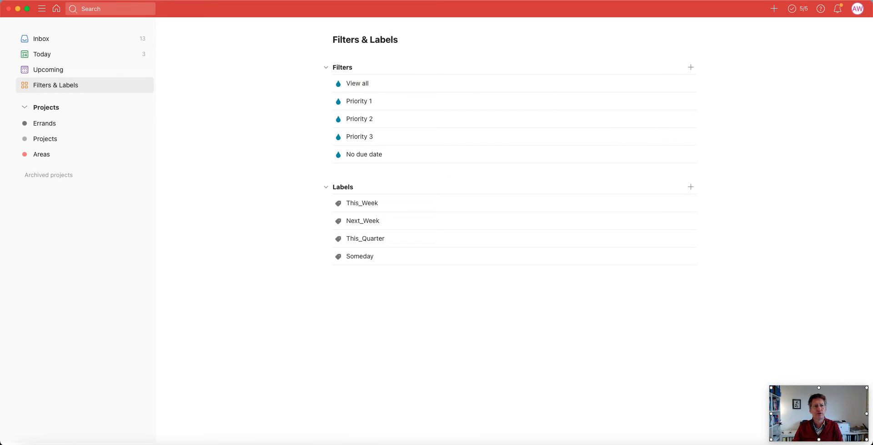
left_click(68, 39)
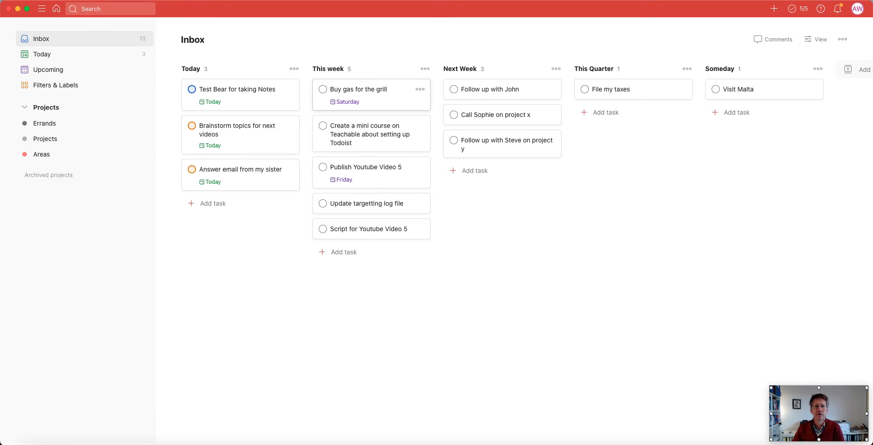
- Set the "Buy gas for the grill" task in the This week section to Priority 3
left_click(363, 94)
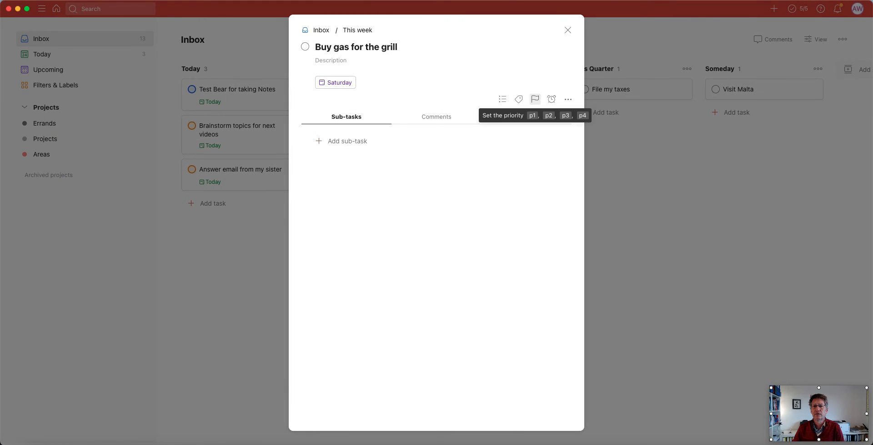
left_click(535, 99)
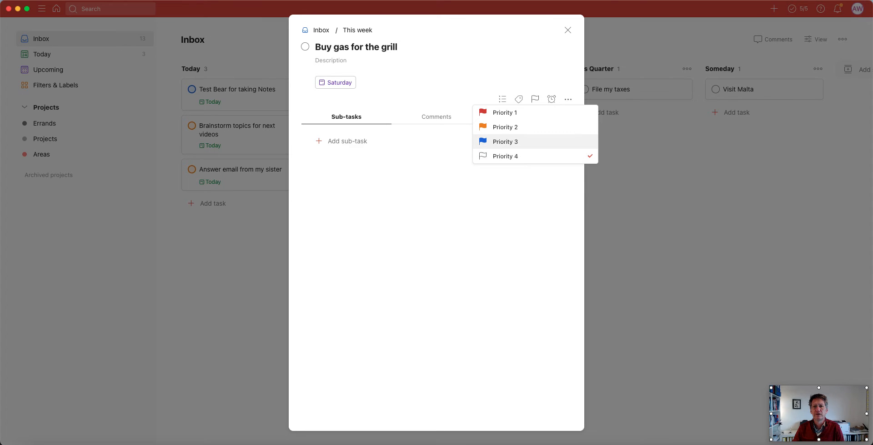
left_click(498, 141)
left_click(567, 30)
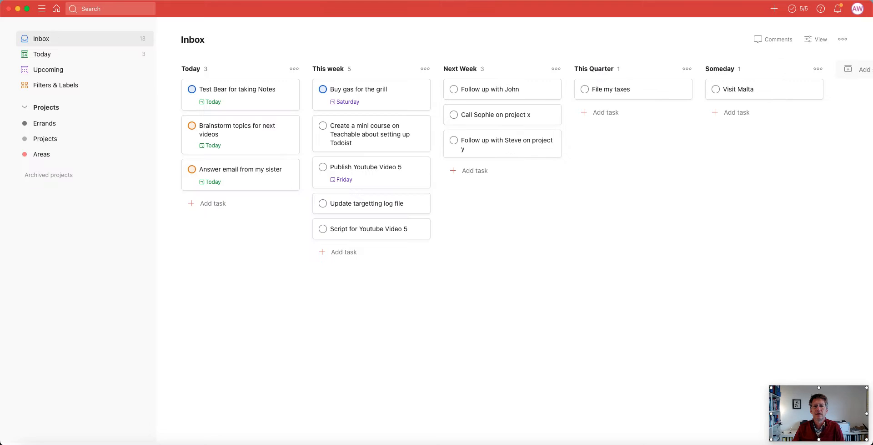
- Set the "Create a mini course on Teachable about setting up Todoist" task to Priority 2
left_click(359, 134)
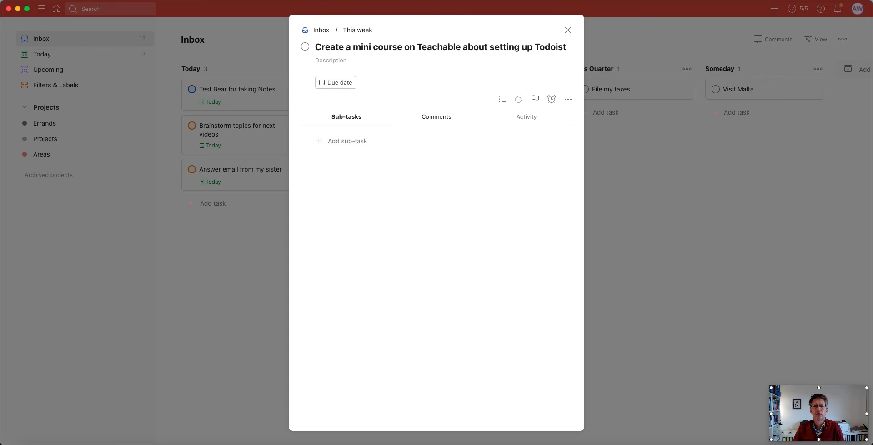
left_click(535, 98)
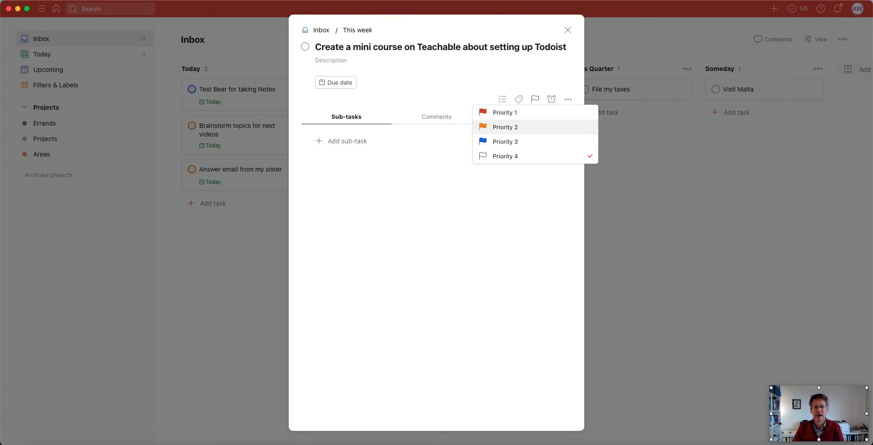
left_click(504, 126)
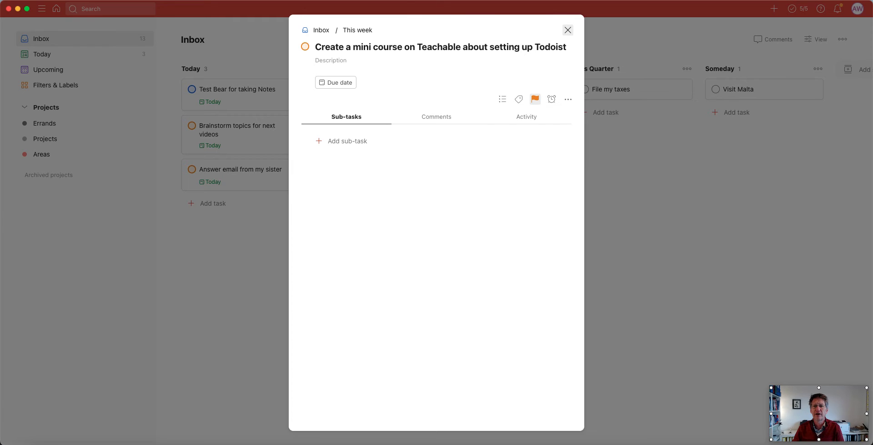
key("Escape")
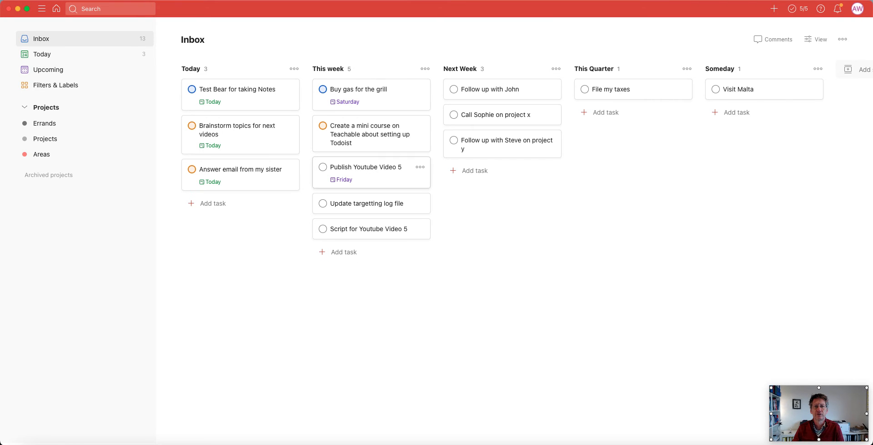
- Set the "Publish Youtube Video 5" task in the This week section to Priority 1
left_click(391, 169)
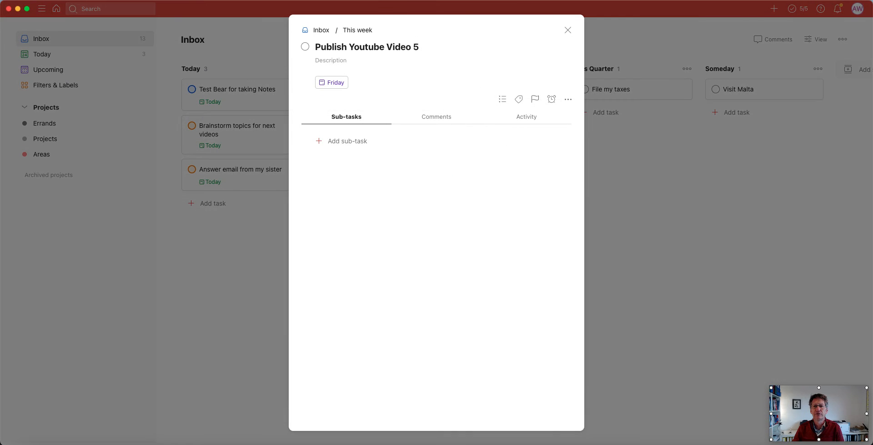
left_click(535, 98)
left_click(507, 110)
left_click(567, 30)
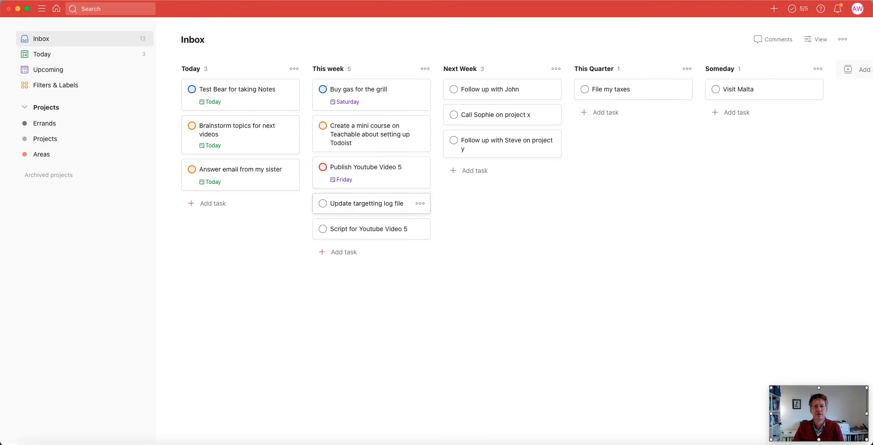
- Set the "Update targetting log file" task in the This week section to Priority 2
left_click(366, 203)
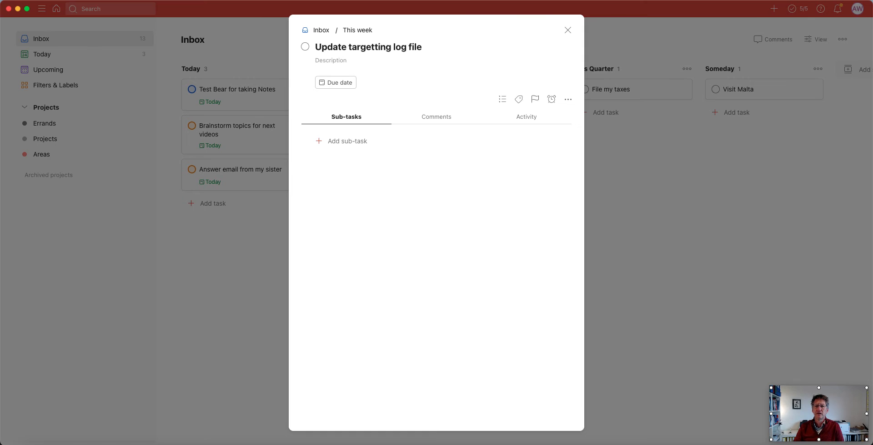
left_click(535, 98)
left_click(507, 127)
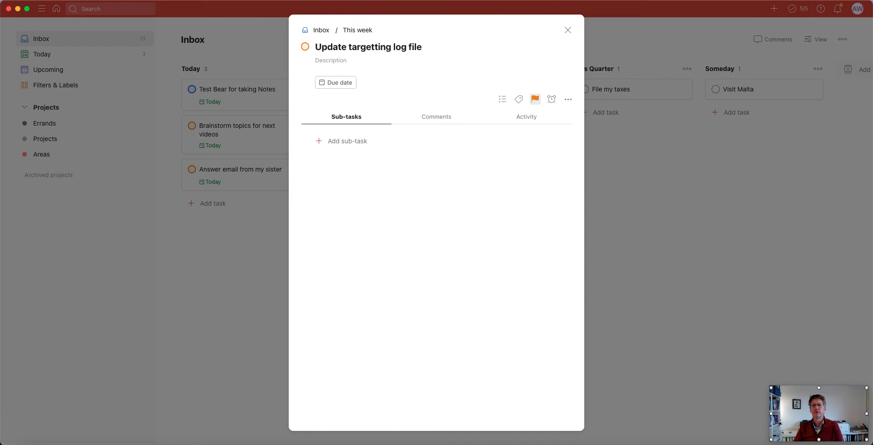
left_click(568, 30)
- Set the "Script for Youtube Video 5" task in the This week section to Priority 1
left_click(412, 229)
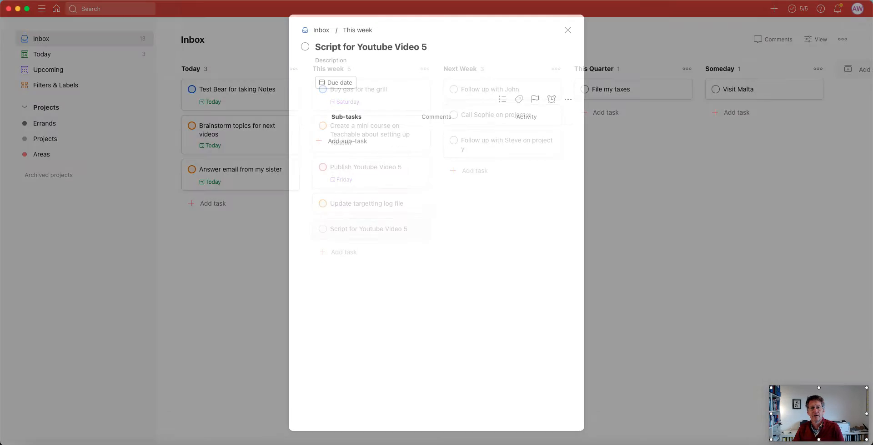
left_click(535, 98)
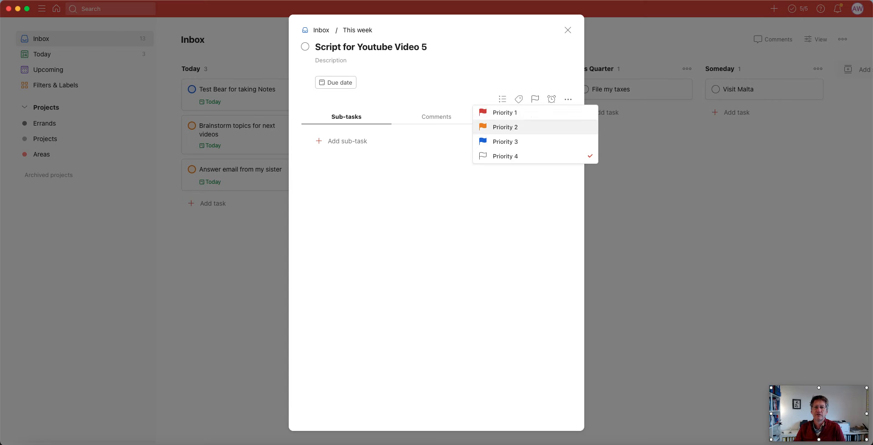
left_click(505, 112)
left_click(568, 30)
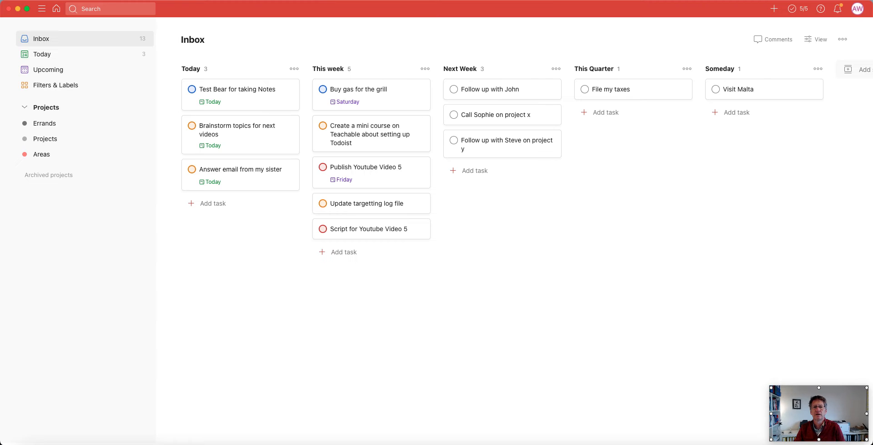
- Set the first follow-up task in the Next Week section to Priority 2
left_click(490, 90)
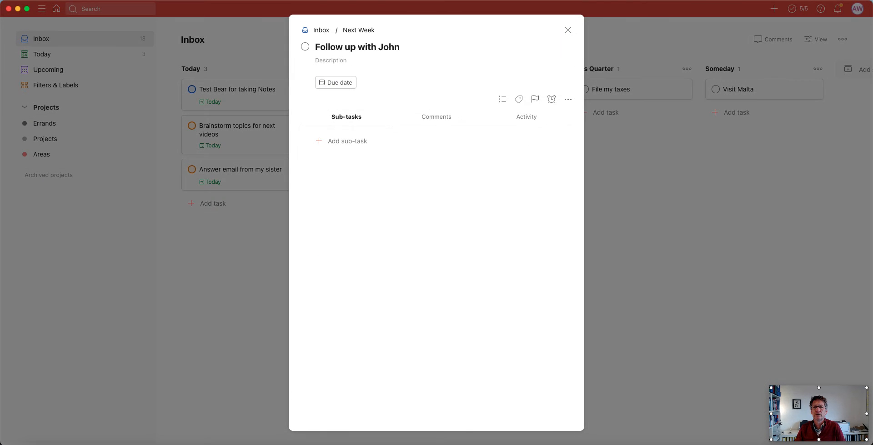
left_click(535, 98)
left_click(505, 126)
left_click(568, 30)
- Set the call task about project x in the Next Week section to Priority 3
left_click(491, 113)
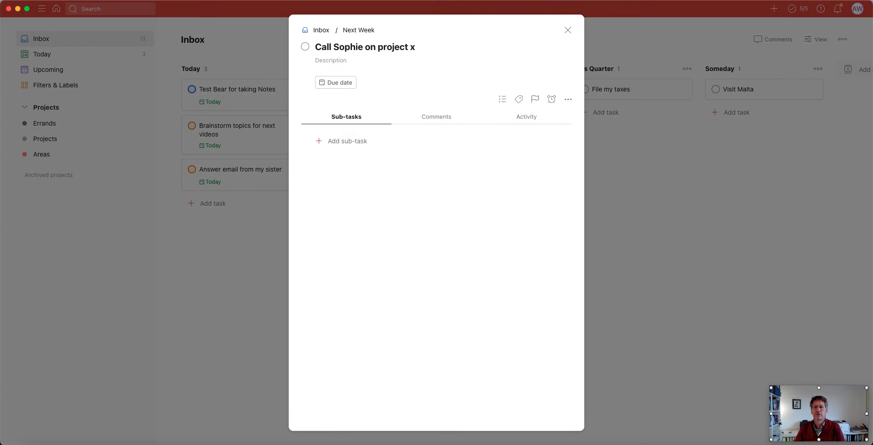
left_click(535, 98)
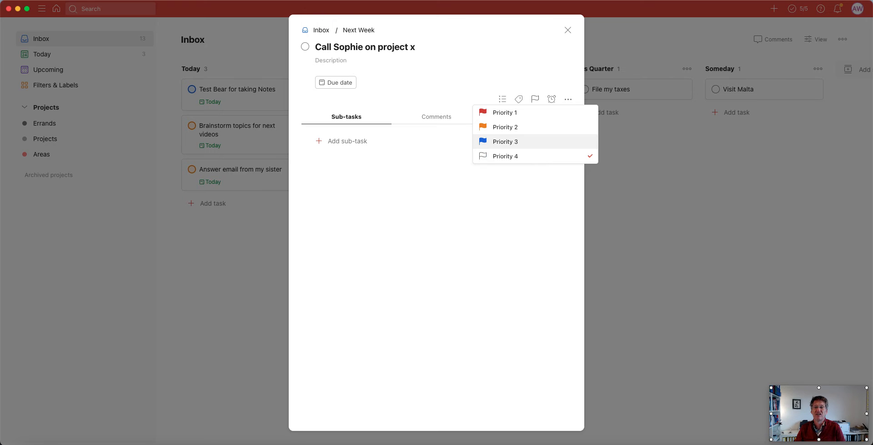
left_click(505, 142)
left_click(567, 30)
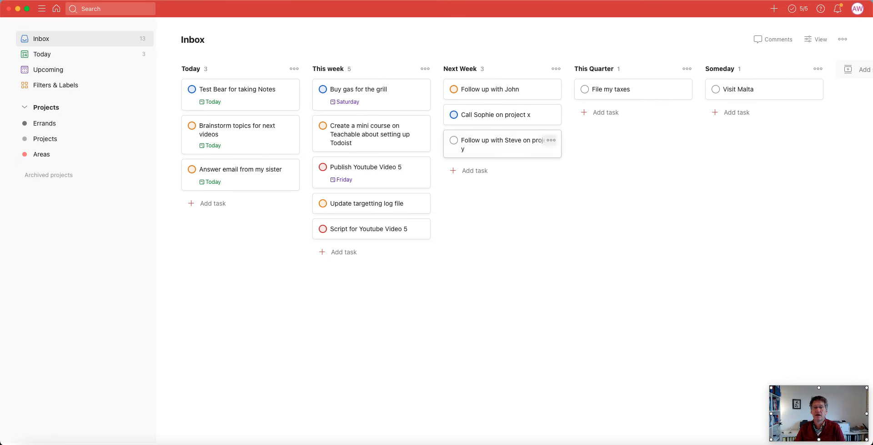
- Set the follow-up task about project y in the Next Week section to Priority 2
left_click(495, 143)
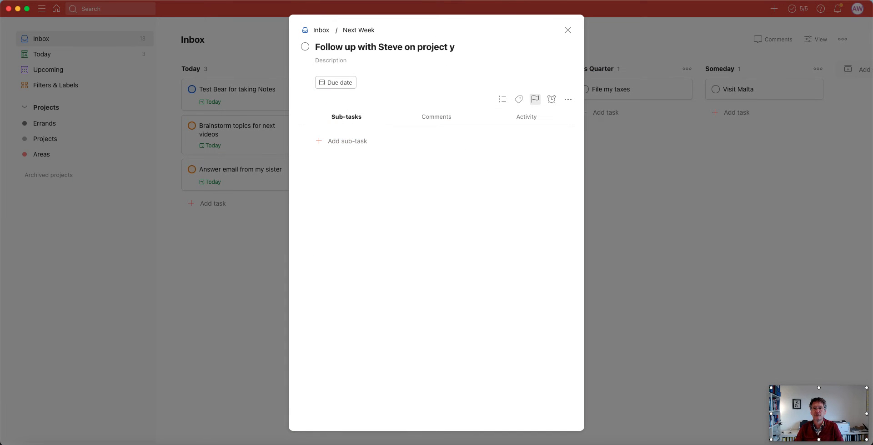
left_click(535, 99)
left_click(504, 127)
left_click(567, 30)
- Set the "File my taxes" task in the This Quarter section to Priority 1
left_click(632, 89)
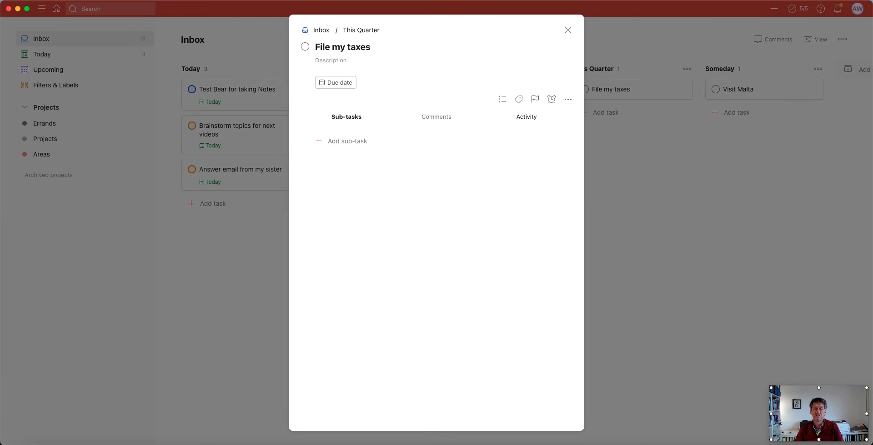
left_click(535, 99)
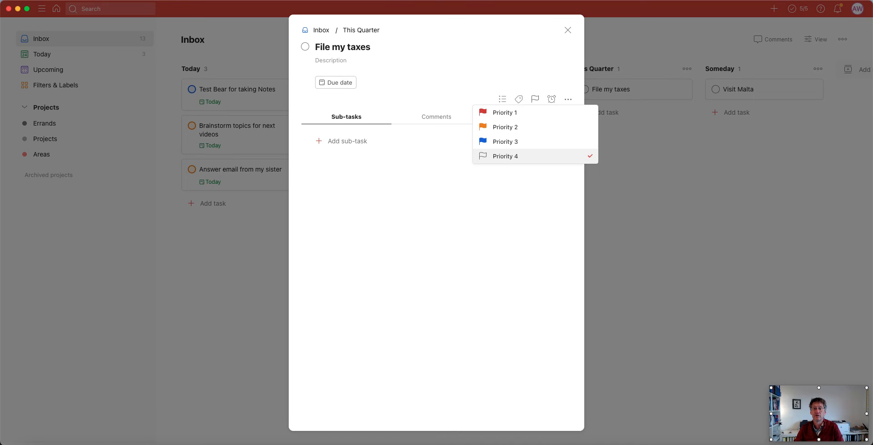
left_click(527, 112)
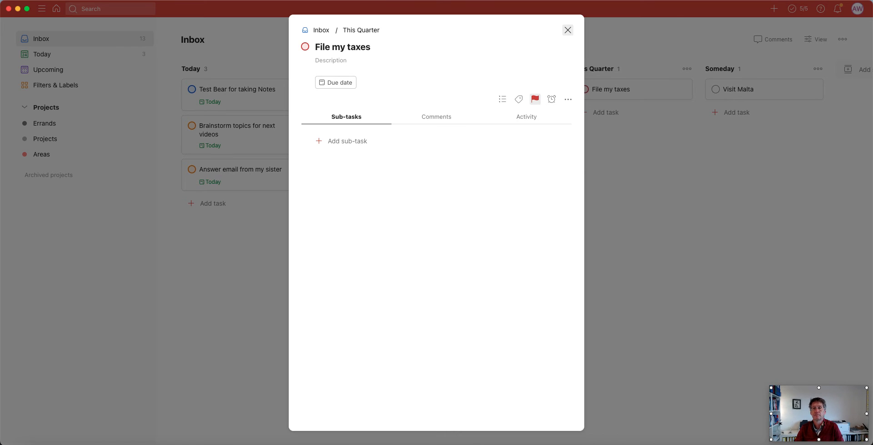
key("Escape")
- Check the details of the "Visit Malta" task in the Someday section and close them
left_click(754, 89)
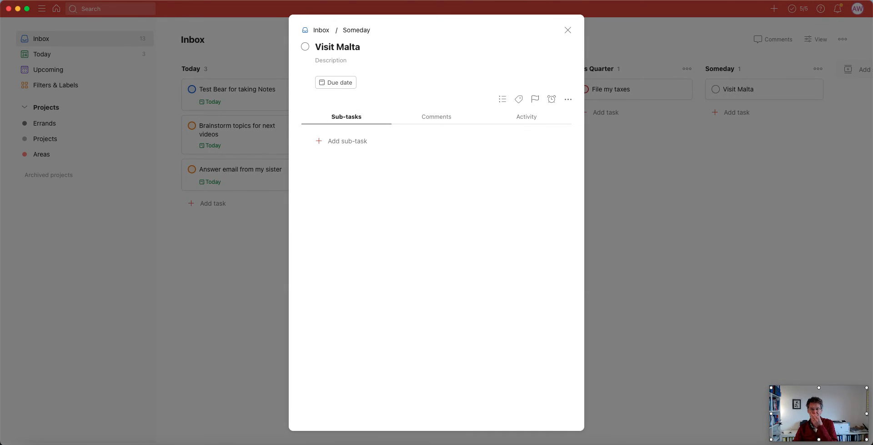
left_click(567, 30)
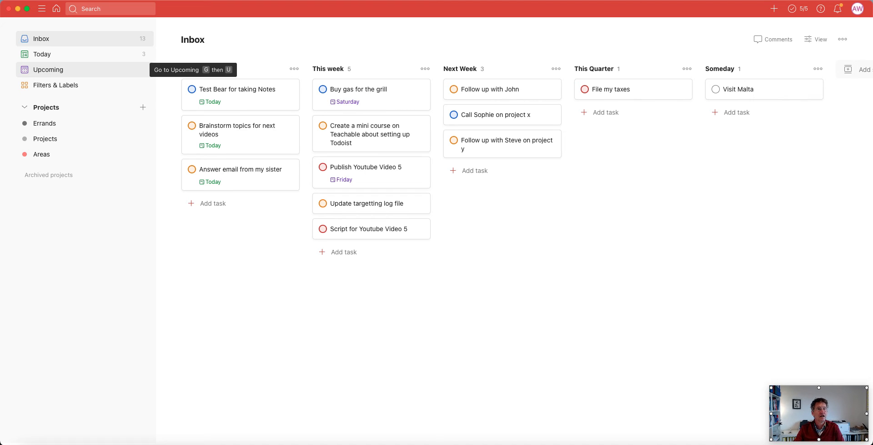
- Open the Priority 1 filter and group its tasks by due date
left_click(54, 85)
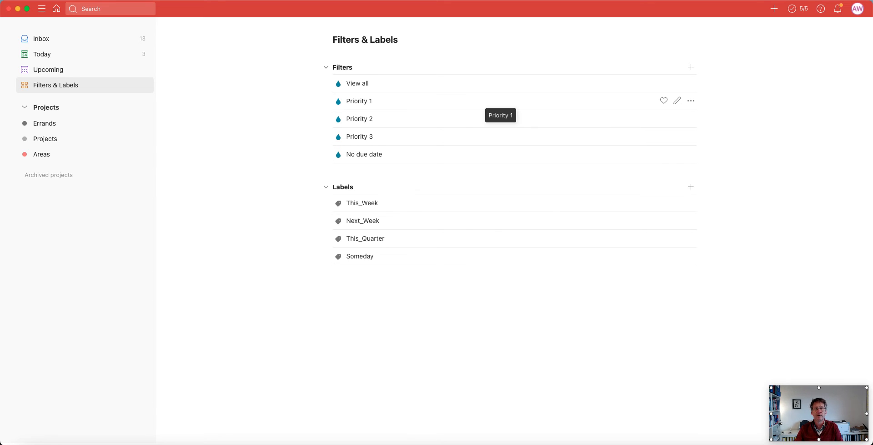
left_click(500, 101)
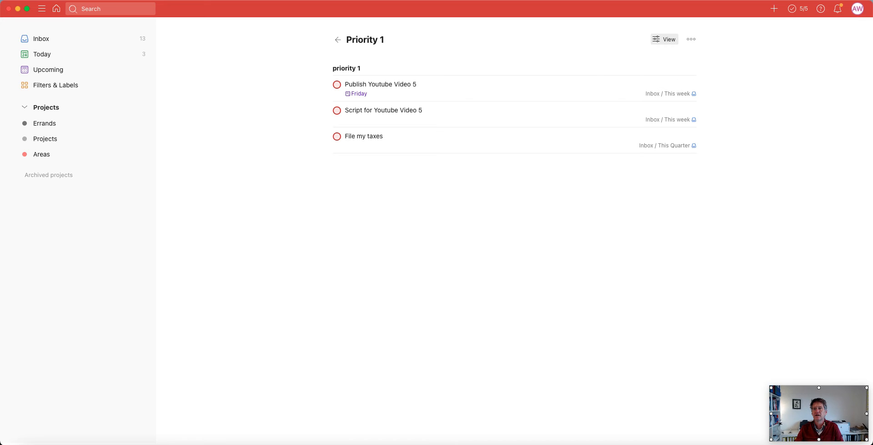
left_click(664, 39)
left_click(709, 69)
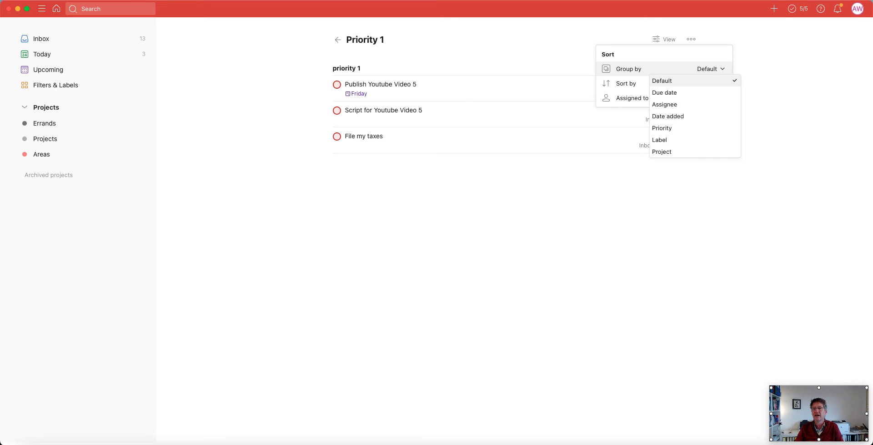
left_click(664, 92)
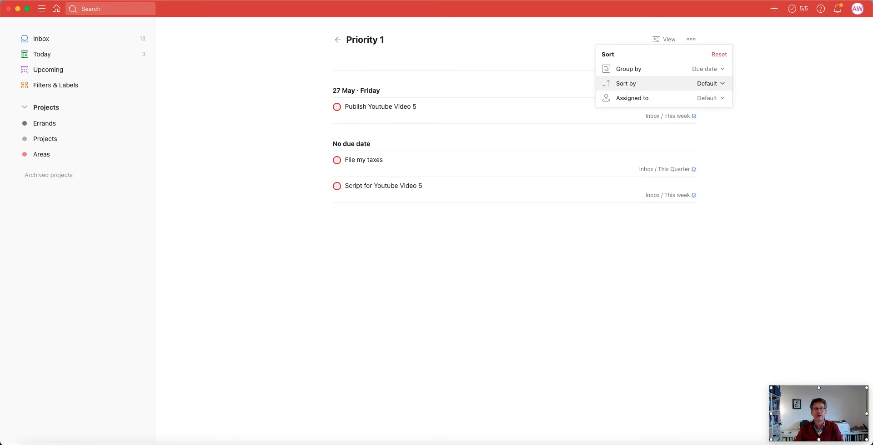
left_click(750, 130)
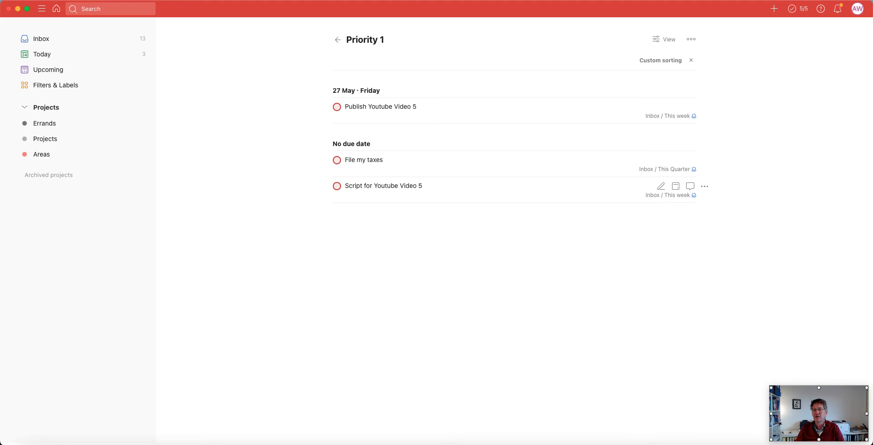
- Set the due date of the "Script for Youtube Video 5" task to 26 May
left_click(675, 186)
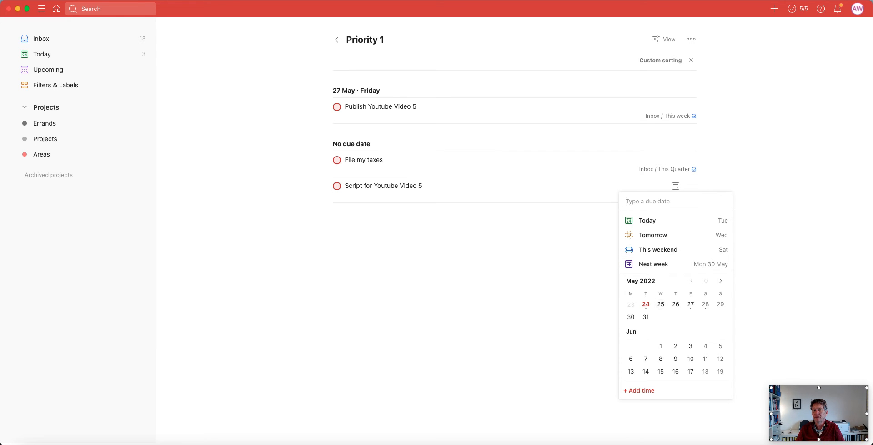
left_click(676, 304)
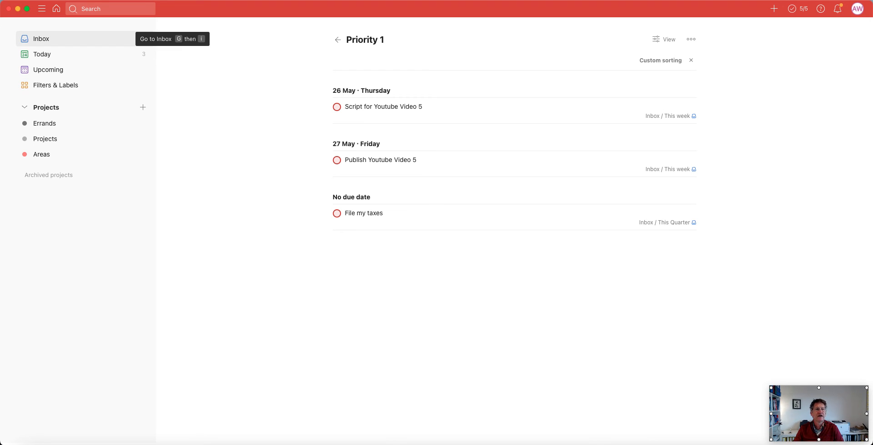
- Reorder the Inbox's This week section with "Script for Youtube Video 5" first, "Publish Youtube Video 5" second and "Buy gas for the grill" last
left_click(46, 38)
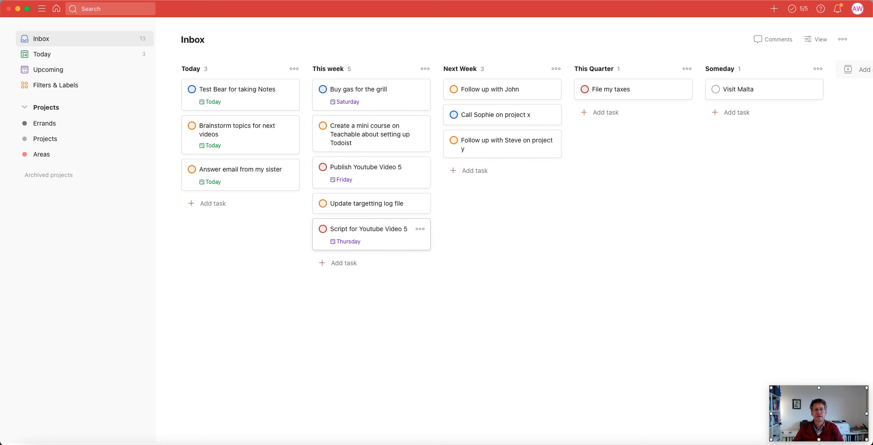
left_click_drag(364, 229, 363, 89)
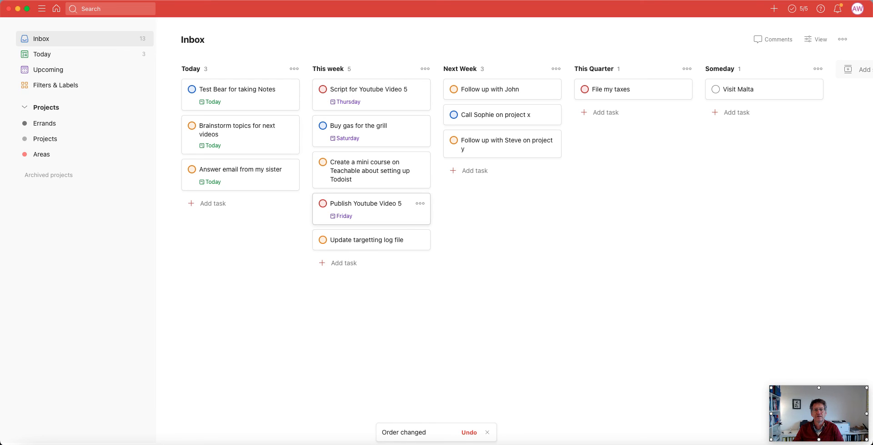
left_click_drag(364, 203, 366, 127)
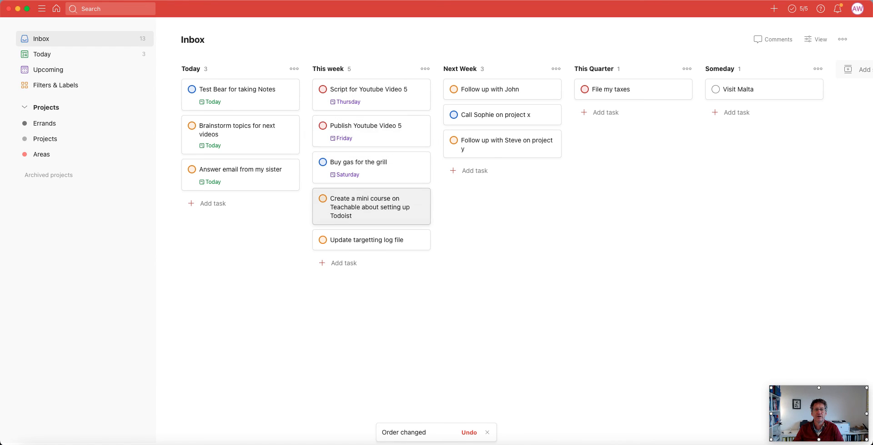
left_click_drag(363, 168, 366, 241)
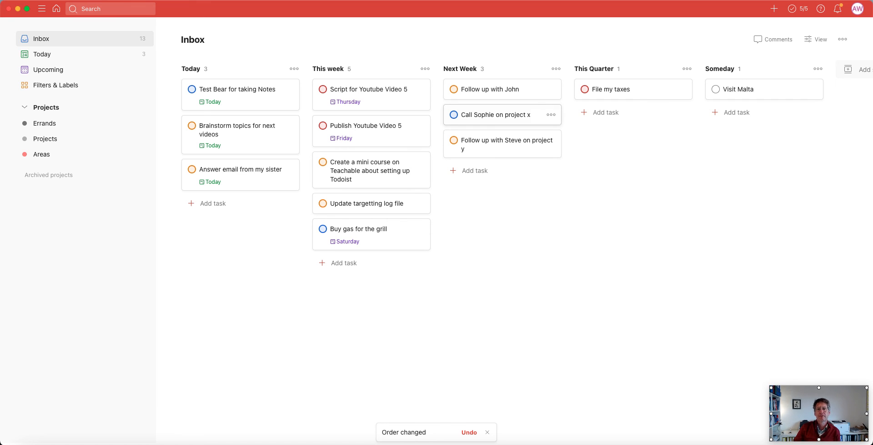
- Move the project x call task to the end of Next Week and "Test Bear for taking Notes" to the end of Today
left_click_drag(496, 114, 497, 147)
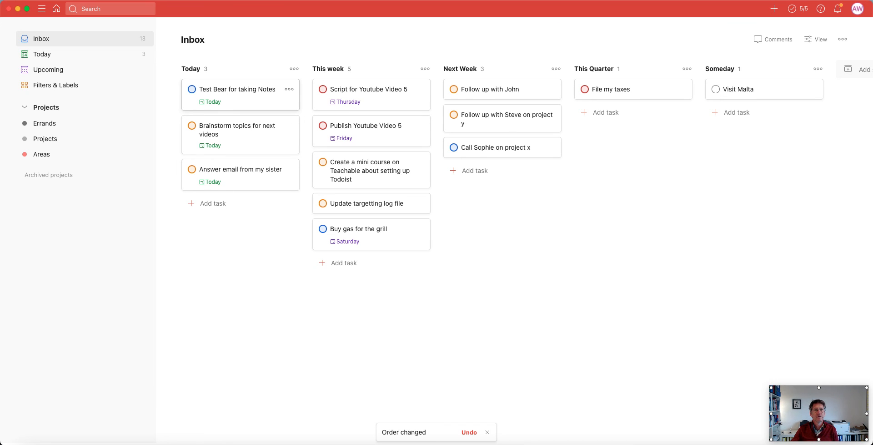
left_click_drag(237, 94, 236, 172)
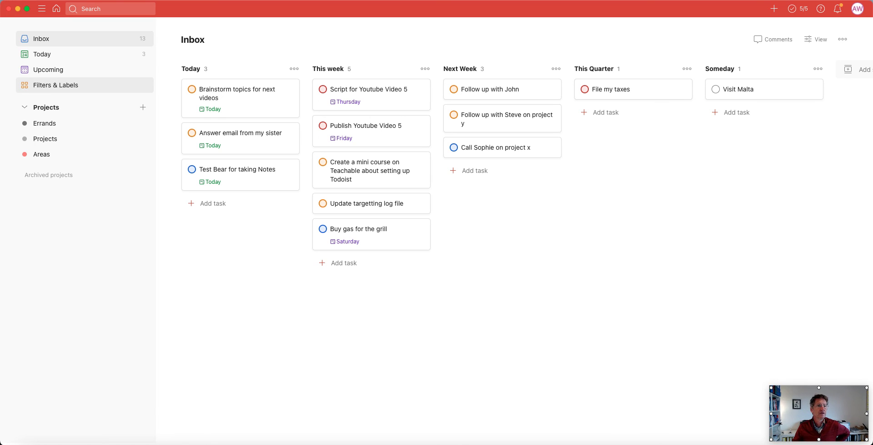
- Review the tasks in the Priority 2 filter and return to the Inbox board
left_click(55, 85)
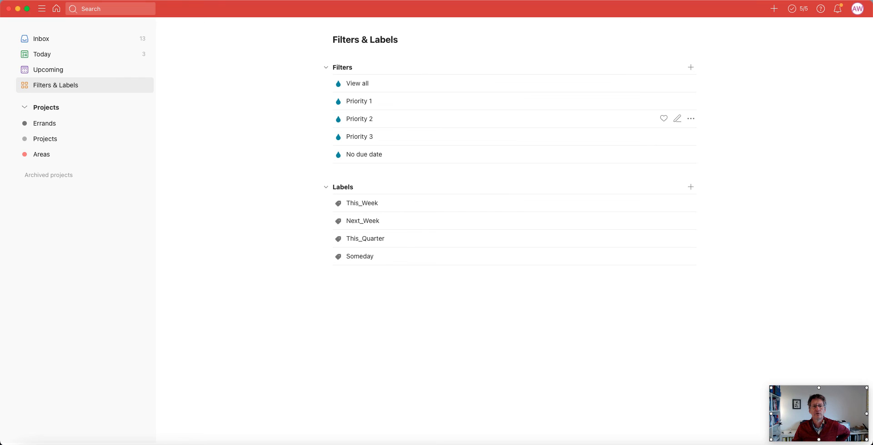
left_click(359, 119)
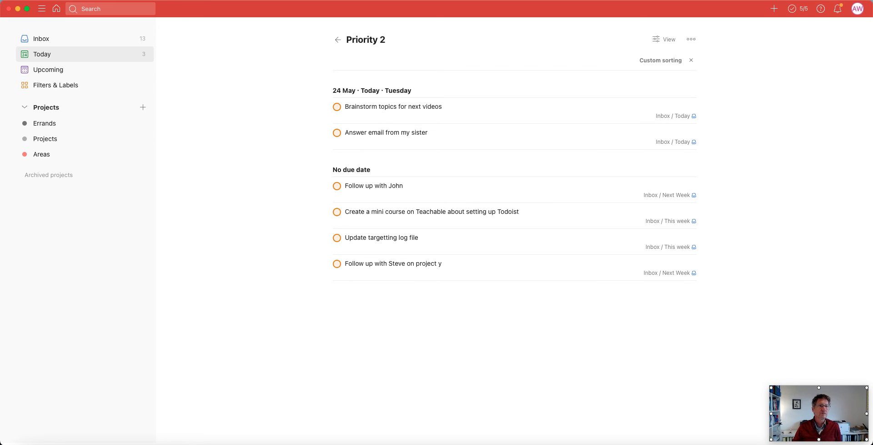
left_click(41, 39)
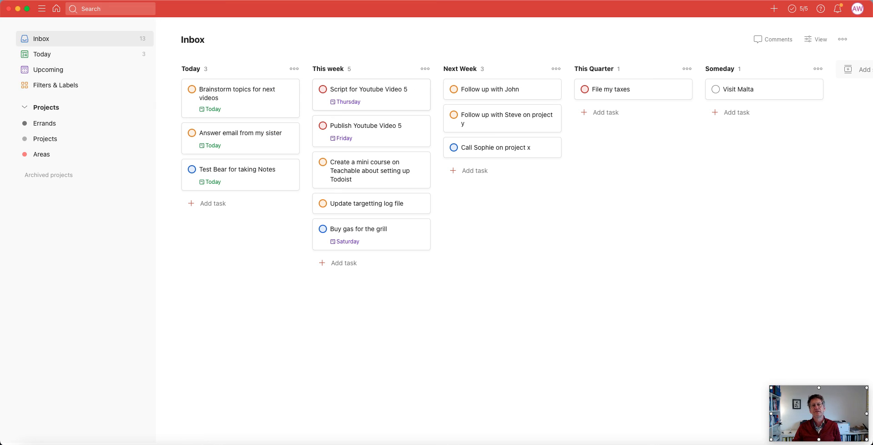